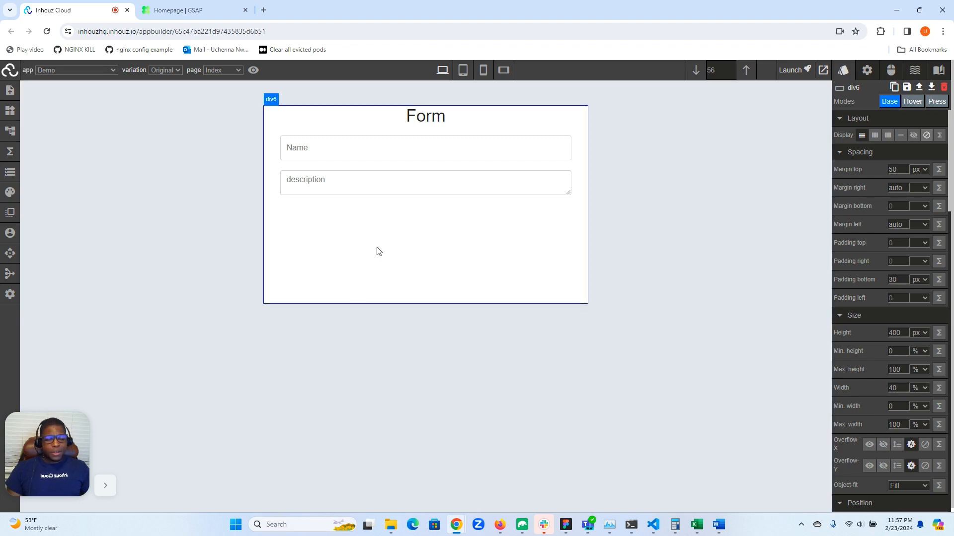
Add a new interaction to the form container div6 and name the animation scroll_from_buttom.
{"action": "left_click", "coordinate": [915, 77]}
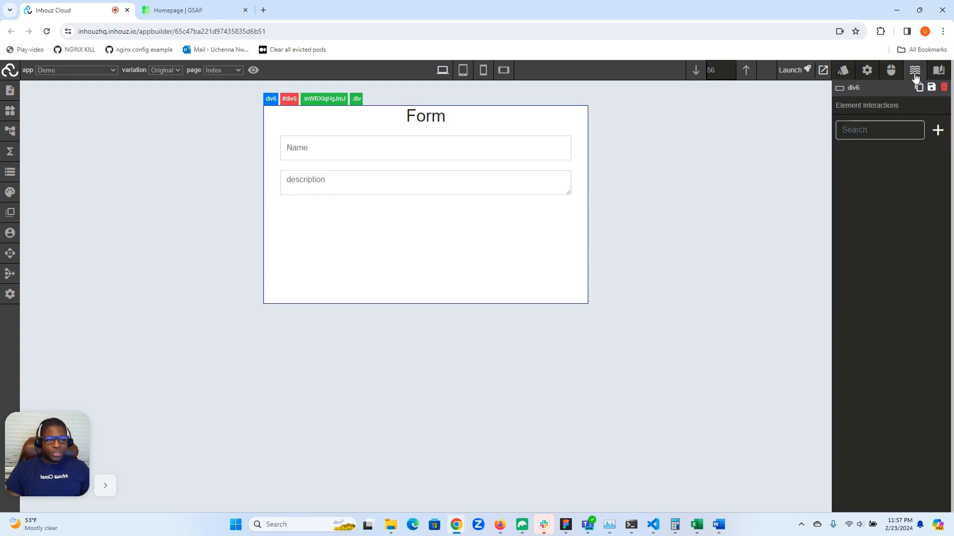
{"action": "left_click", "coordinate": [939, 132]}
{"action": "left_click", "coordinate": [882, 150]}
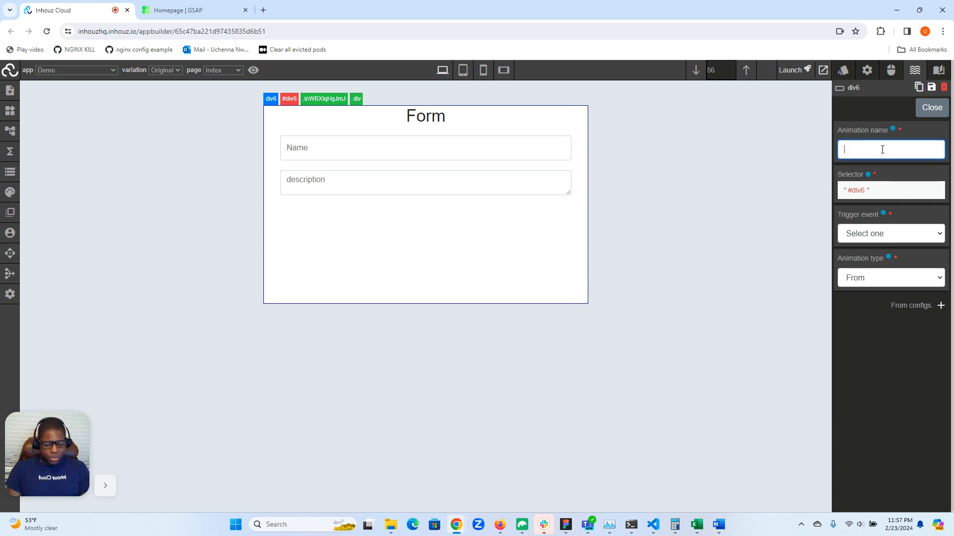
{"action": "type", "text": "scroll_from_buttom"}
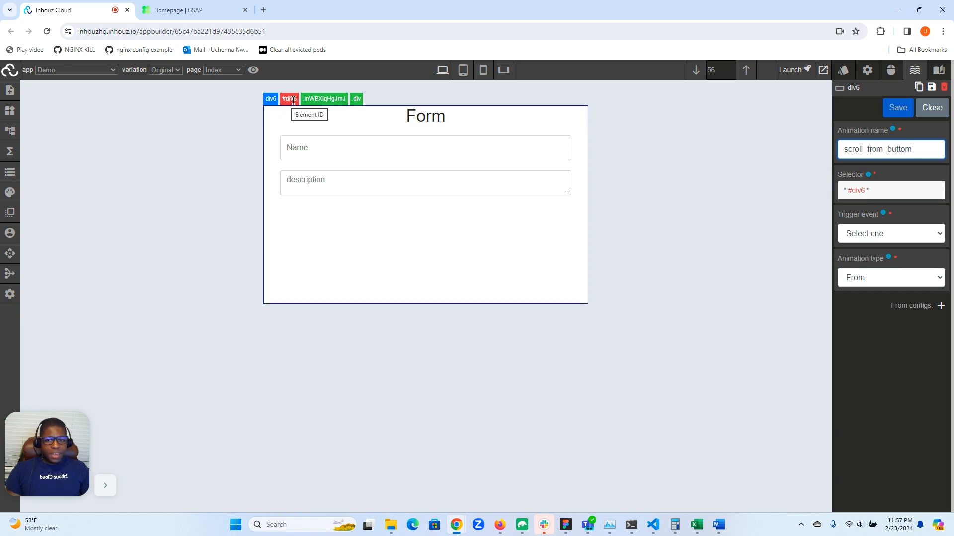
Set the animation's trigger event to onLoad and keep its animation type as From.
{"action": "left_click", "coordinate": [916, 234]}
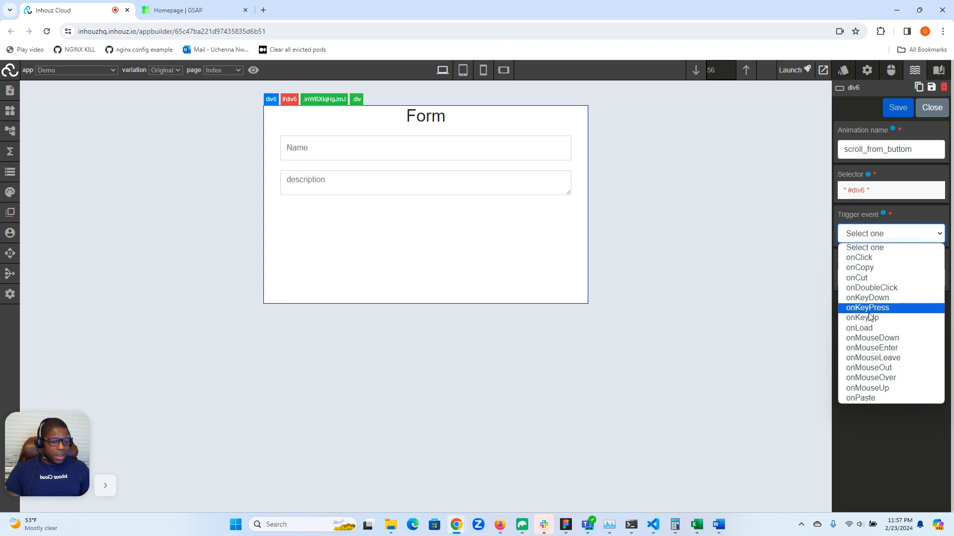
{"action": "left_click", "coordinate": [862, 329]}
{"action": "left_click", "coordinate": [920, 279]}
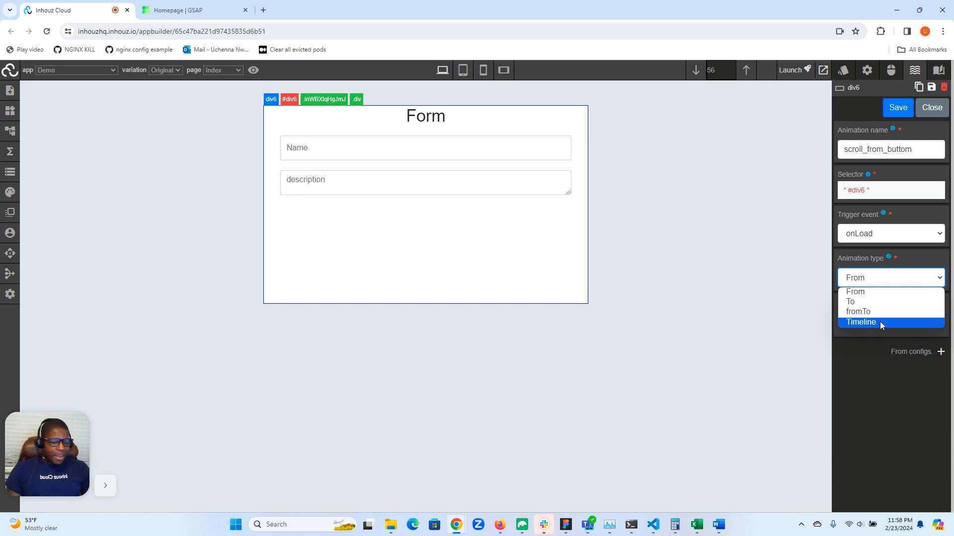
{"action": "left_click", "coordinate": [880, 282]}
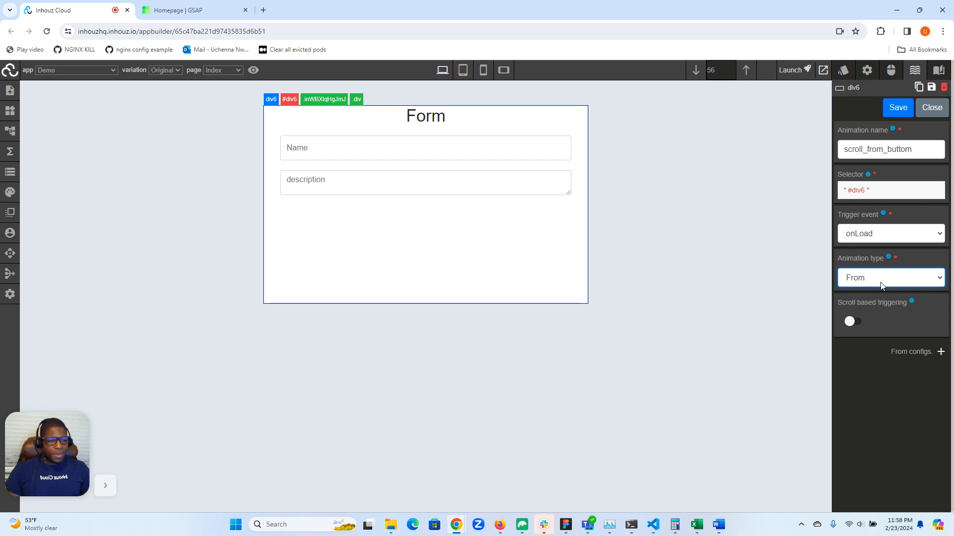
Add a From config for y with a value of 400.
{"action": "left_click", "coordinate": [941, 353]}
{"action": "left_click", "coordinate": [858, 388]}
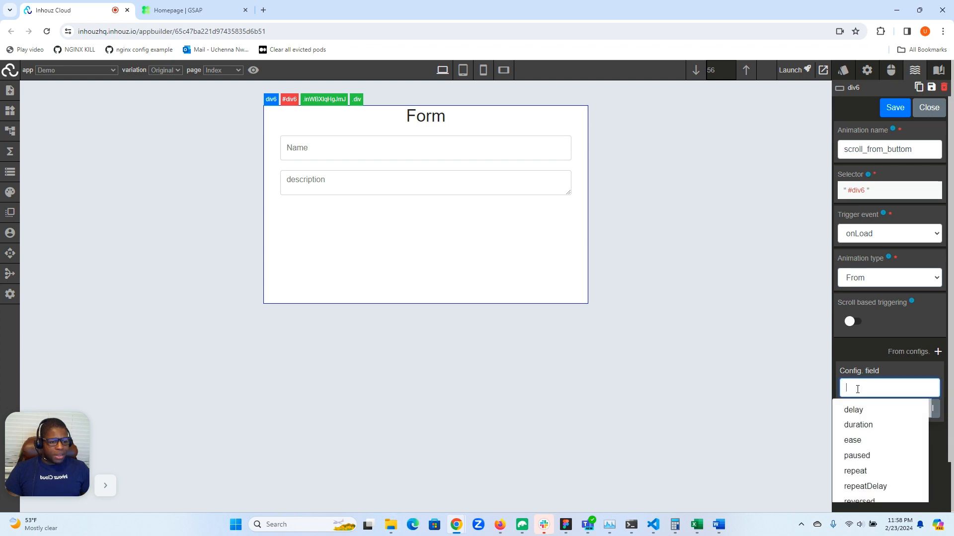
{"action": "scroll", "coordinate": [854, 419], "scroll_direction": "down", "scroll_amount": 2}
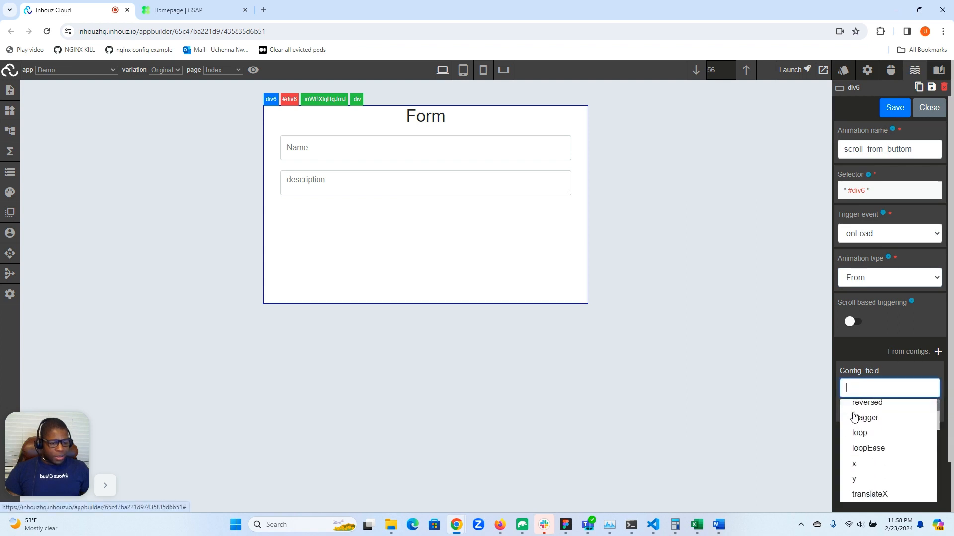
{"action": "left_click", "coordinate": [854, 480]}
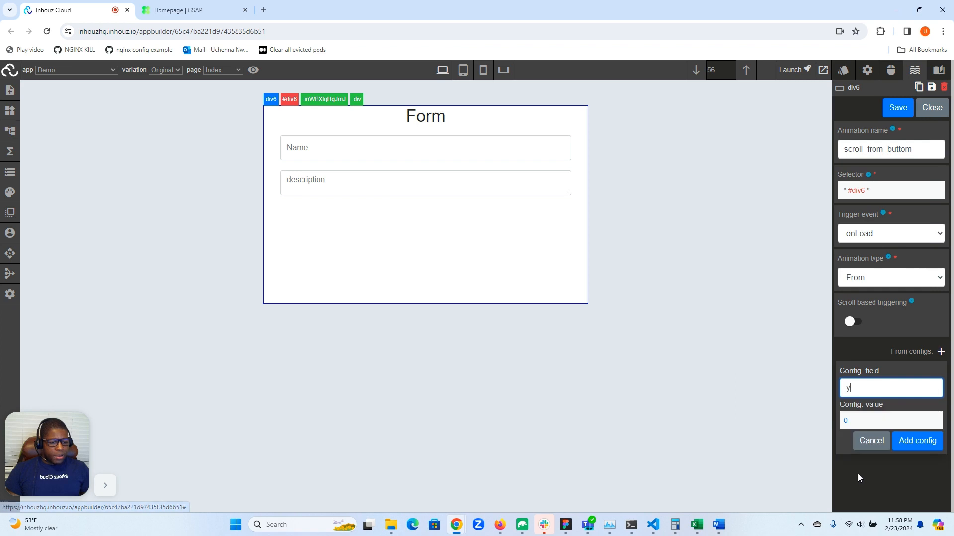
{"action": "left_click", "coordinate": [869, 437]}
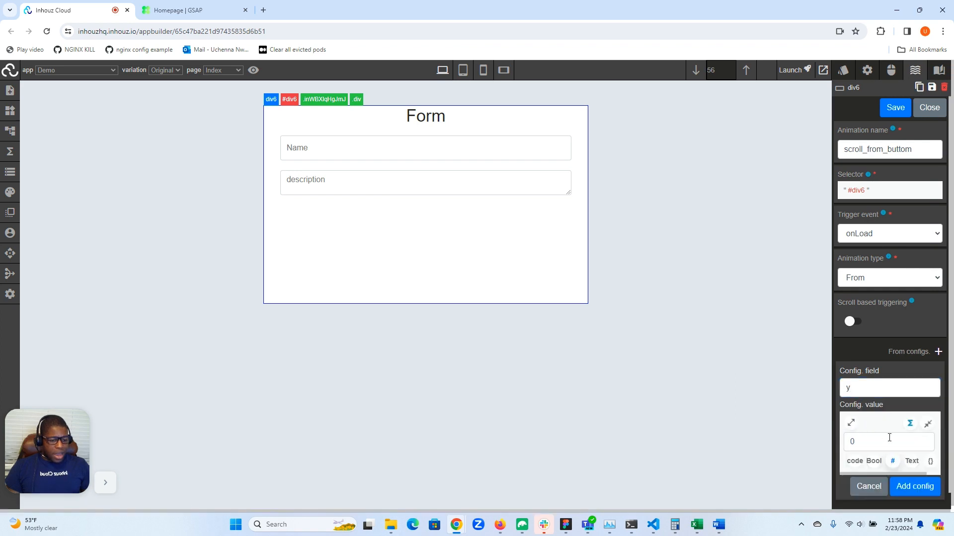
{"action": "left_click", "coordinate": [851, 442]}
{"action": "type", "text": "400"}
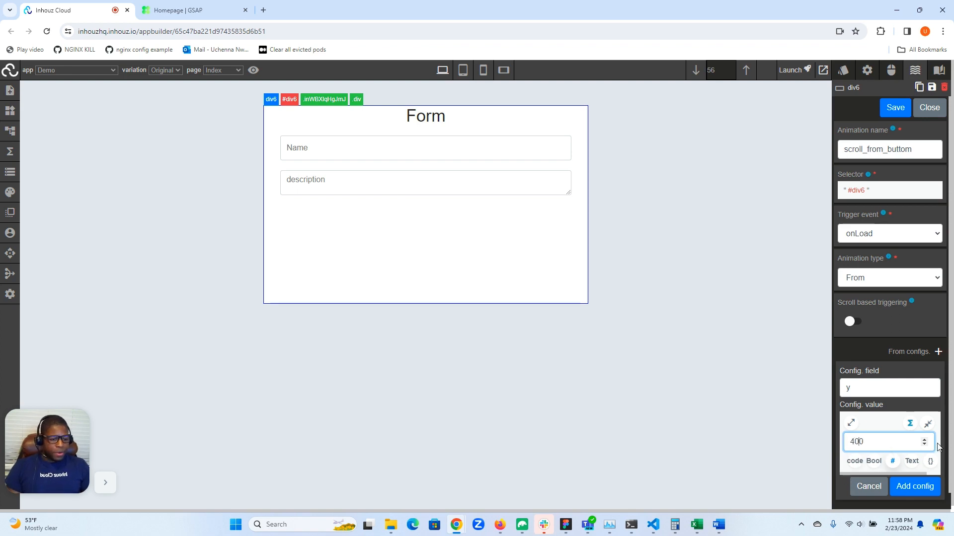
{"action": "left_click", "coordinate": [915, 487]}
Add a From config that sets the animation's duration to 5.
{"action": "left_click", "coordinate": [940, 352]}
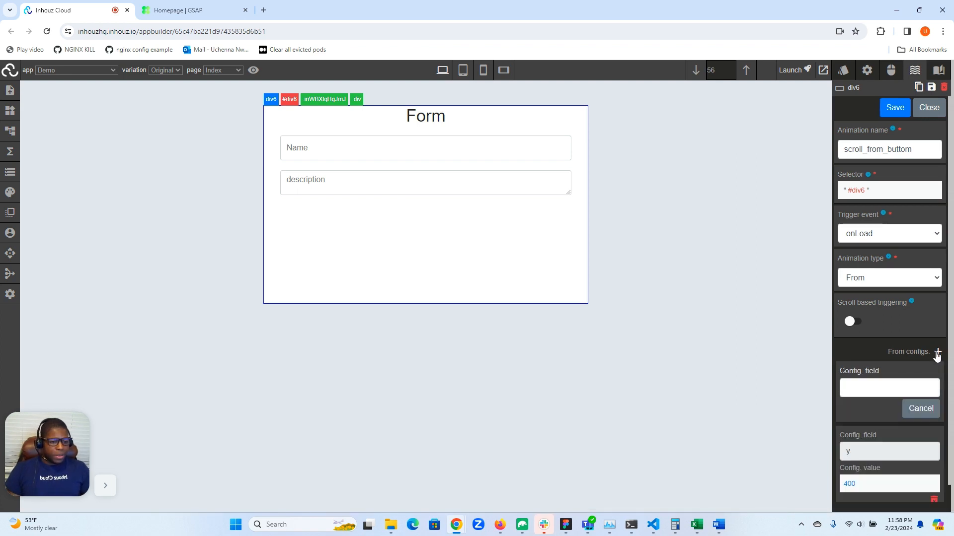
{"action": "left_click", "coordinate": [850, 388]}
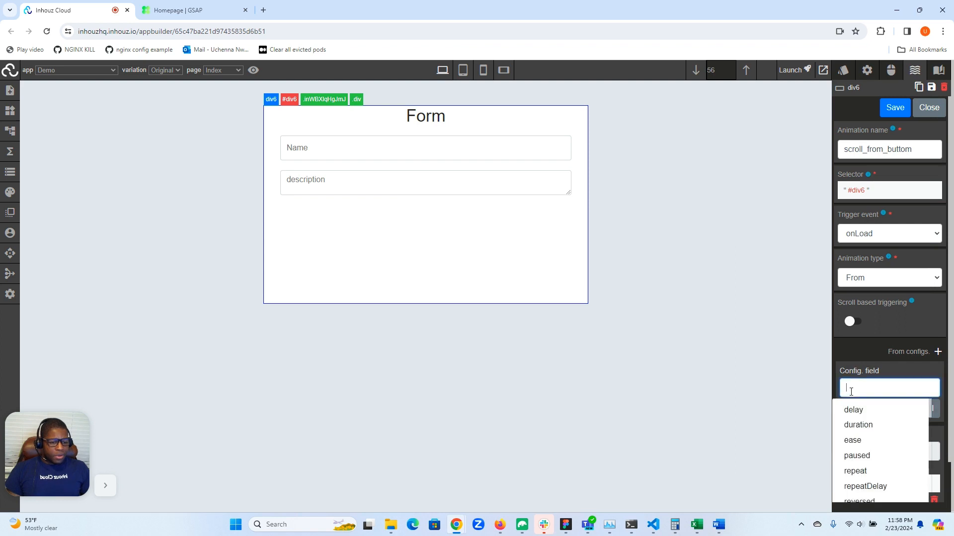
{"action": "left_click", "coordinate": [852, 425]}
{"action": "double_click", "coordinate": [877, 443]}
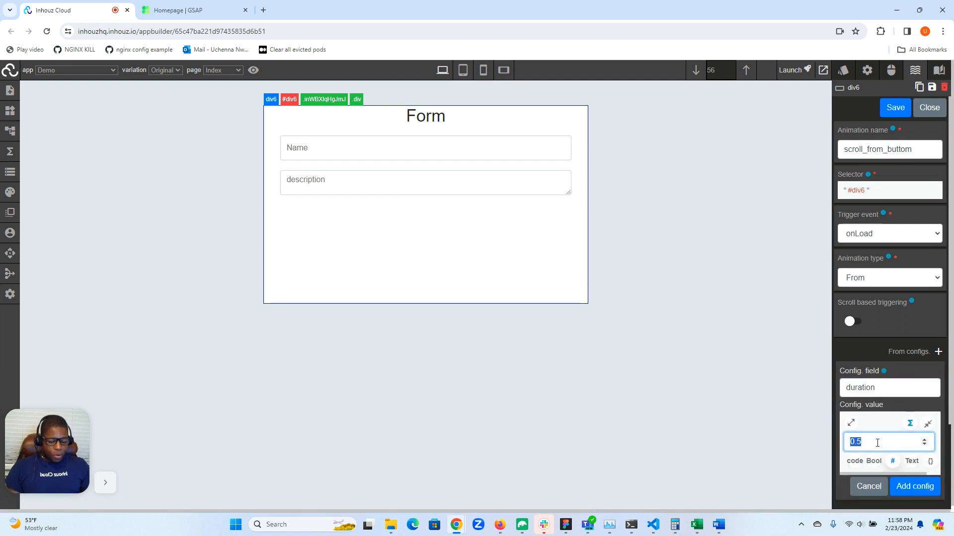
{"action": "type", "text": "5"}
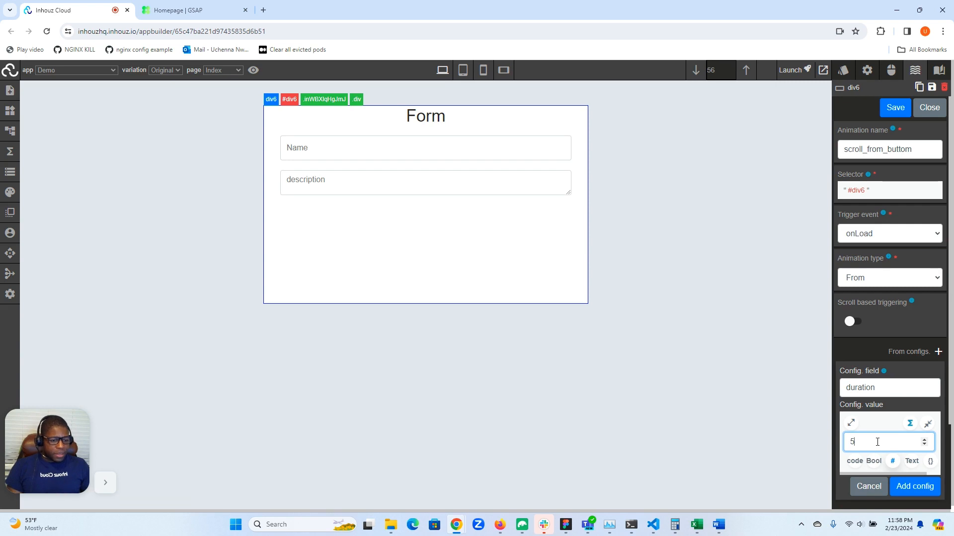
{"action": "left_click", "coordinate": [917, 484]}
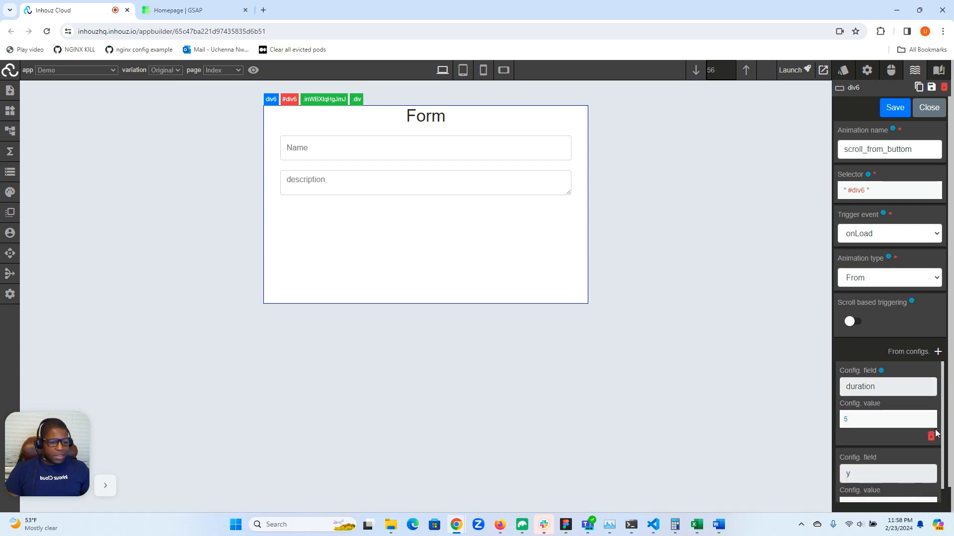
{"action": "scroll", "coordinate": [933, 420], "scroll_direction": "up", "scroll_amount": 1}
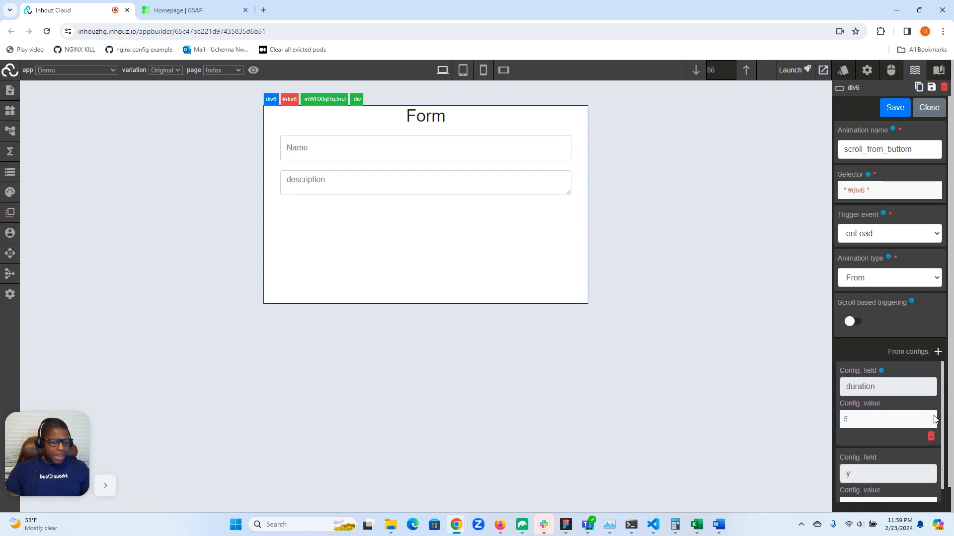
Add a From config for backgroundColor with the value black.
{"action": "left_click", "coordinate": [938, 352]}
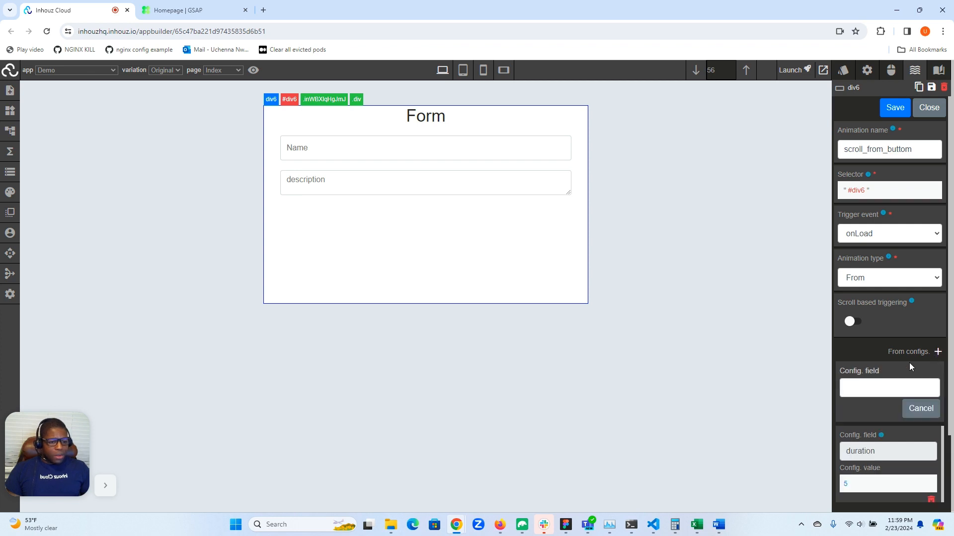
{"action": "left_click", "coordinate": [875, 387]}
{"action": "scroll", "coordinate": [861, 427], "scroll_direction": "down", "scroll_amount": 7}
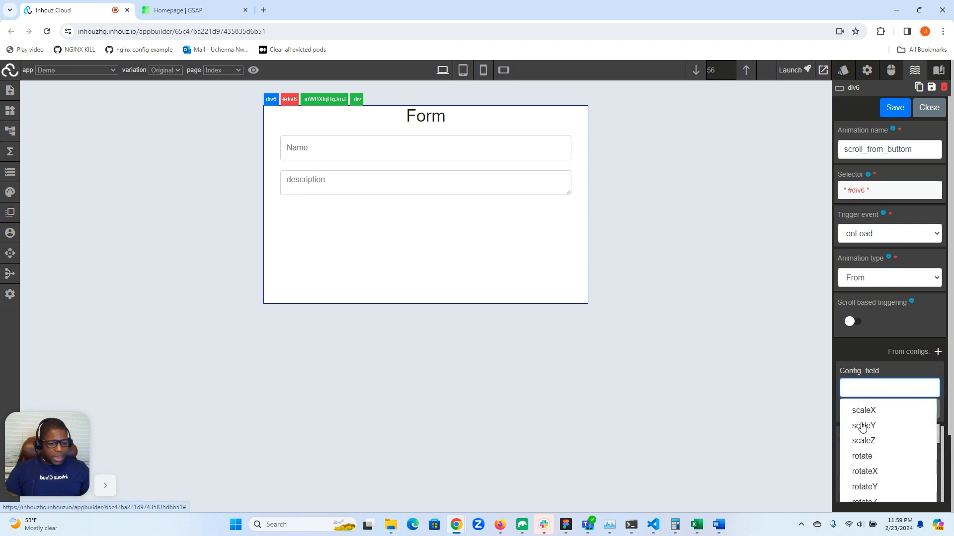
{"action": "scroll", "coordinate": [862, 427], "scroll_direction": "down", "scroll_amount": 10}
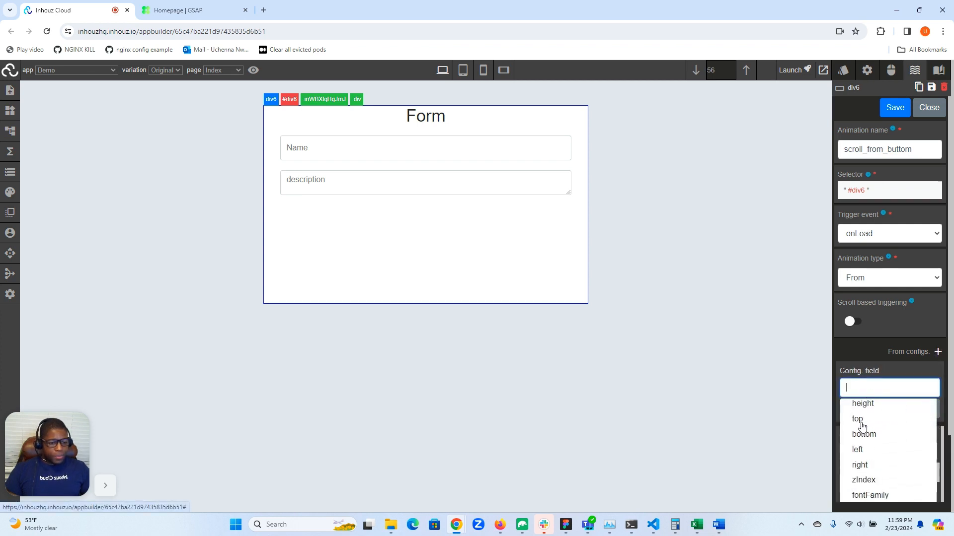
{"action": "scroll", "coordinate": [862, 427], "scroll_direction": "down", "scroll_amount": 4}
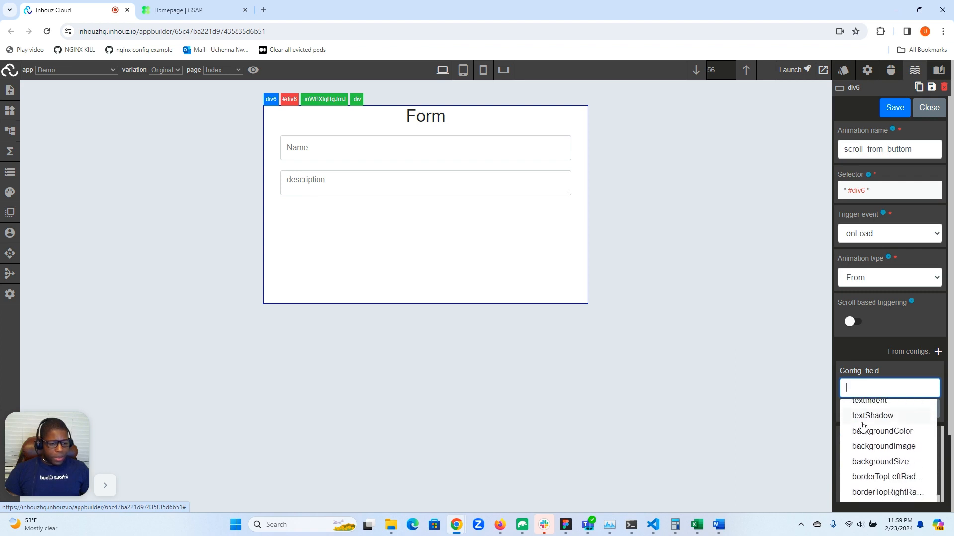
{"action": "left_click", "coordinate": [862, 430]}
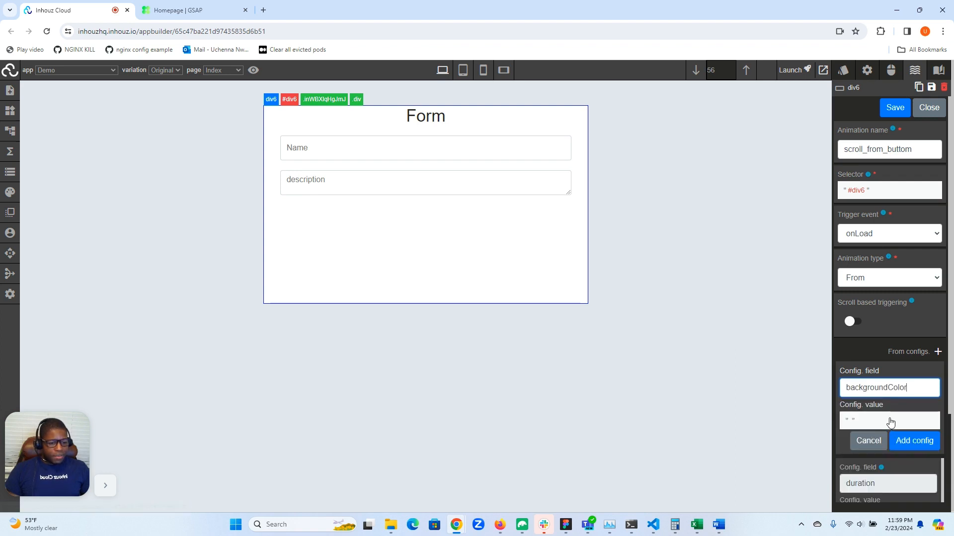
{"action": "type", "text": "black"}
{"action": "left_click", "coordinate": [917, 487]}
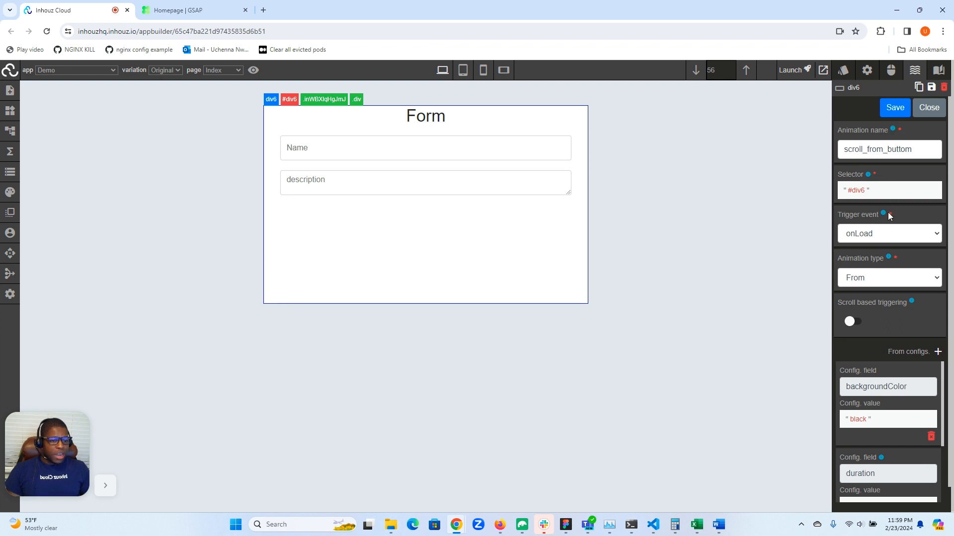
Review the From configs, then save the scroll_from_buttom animation and close its editor.
{"action": "scroll", "coordinate": [889, 216], "scroll_direction": "down", "scroll_amount": 1}
{"action": "scroll", "coordinate": [868, 409], "scroll_direction": "down", "scroll_amount": 1}
{"action": "scroll", "coordinate": [868, 409], "scroll_direction": "up", "scroll_amount": 1}
{"action": "scroll", "coordinate": [871, 410], "scroll_direction": "down", "scroll_amount": 3}
{"action": "scroll", "coordinate": [870, 411], "scroll_direction": "up", "scroll_amount": 3}
{"action": "scroll", "coordinate": [870, 411], "scroll_direction": "up", "scroll_amount": 1}
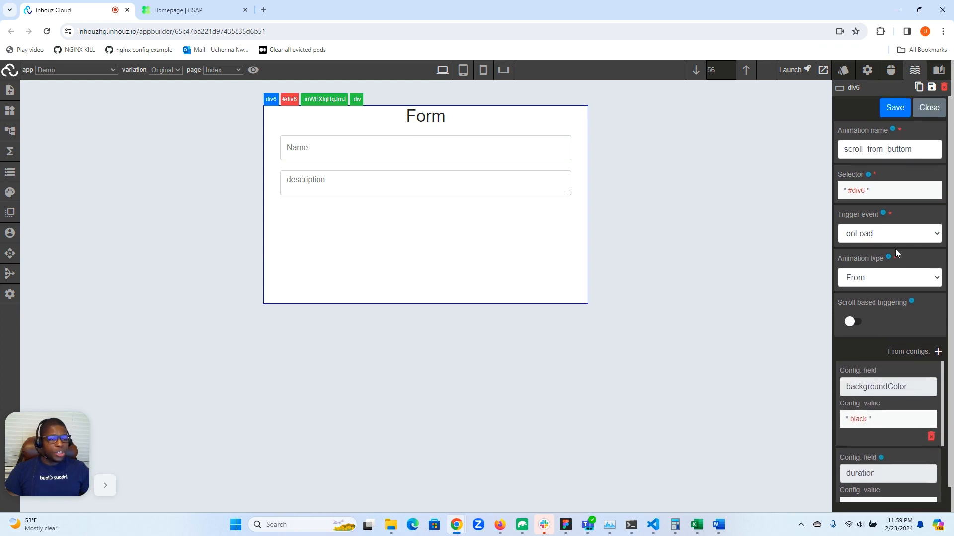
{"action": "left_click", "coordinate": [895, 114]}
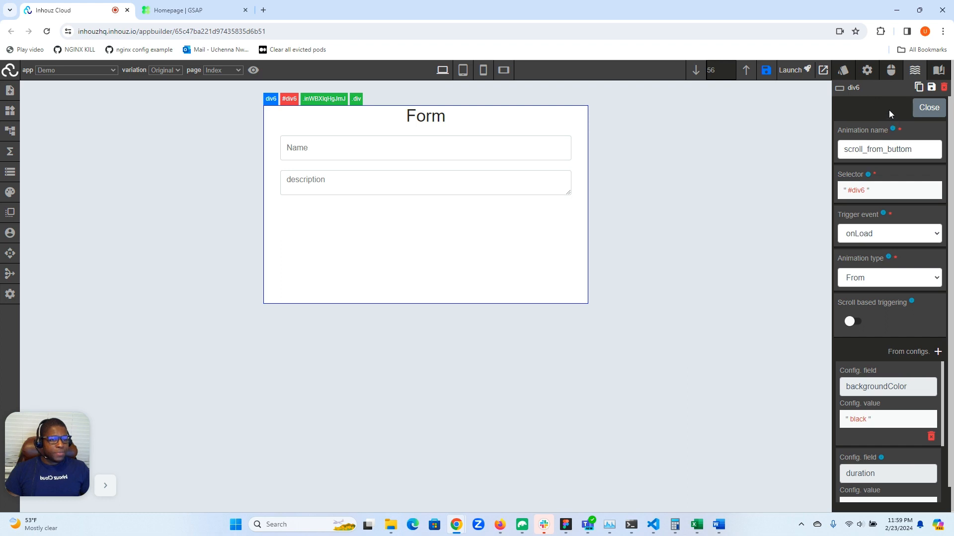
{"action": "left_click", "coordinate": [921, 110]}
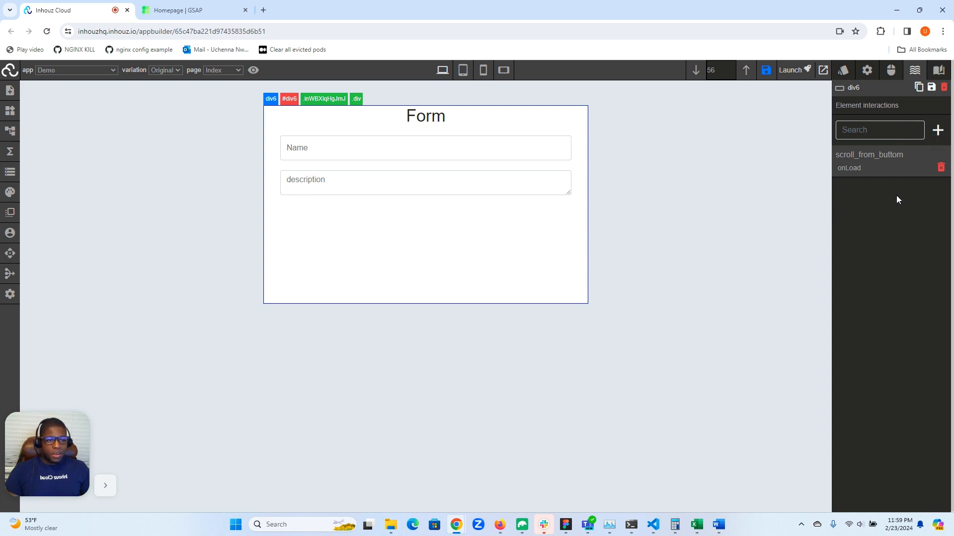
Save the app changes and reload the page twice to play the form's load animation.
{"action": "left_click", "coordinate": [939, 71]}
{"action": "left_click", "coordinate": [915, 71]}
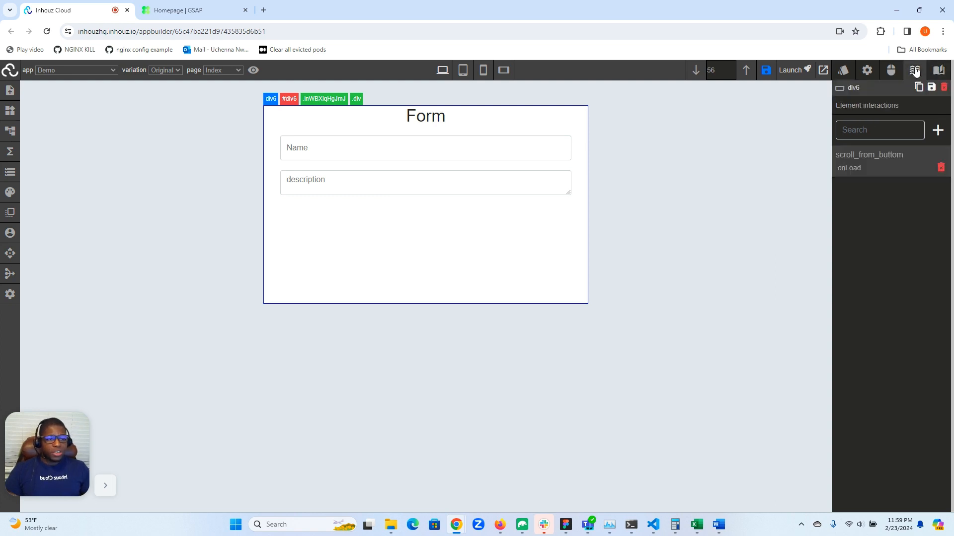
{"action": "left_click", "coordinate": [766, 70]}
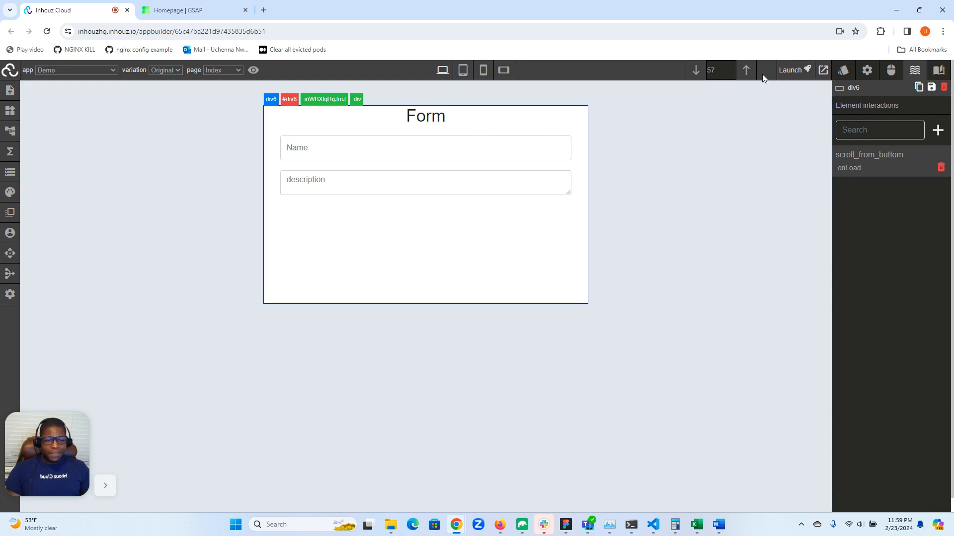
{"action": "left_click", "coordinate": [47, 32]}
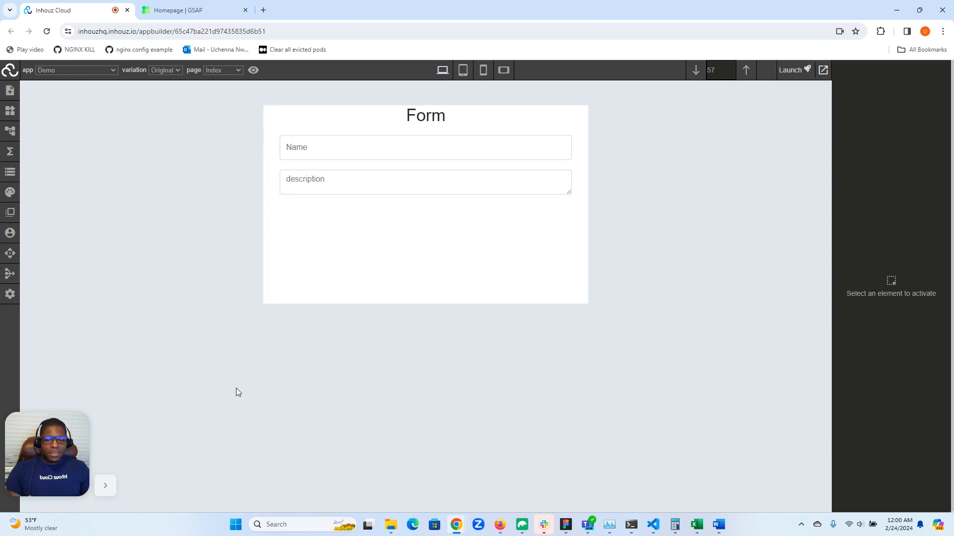
{"action": "left_click", "coordinate": [46, 32]}
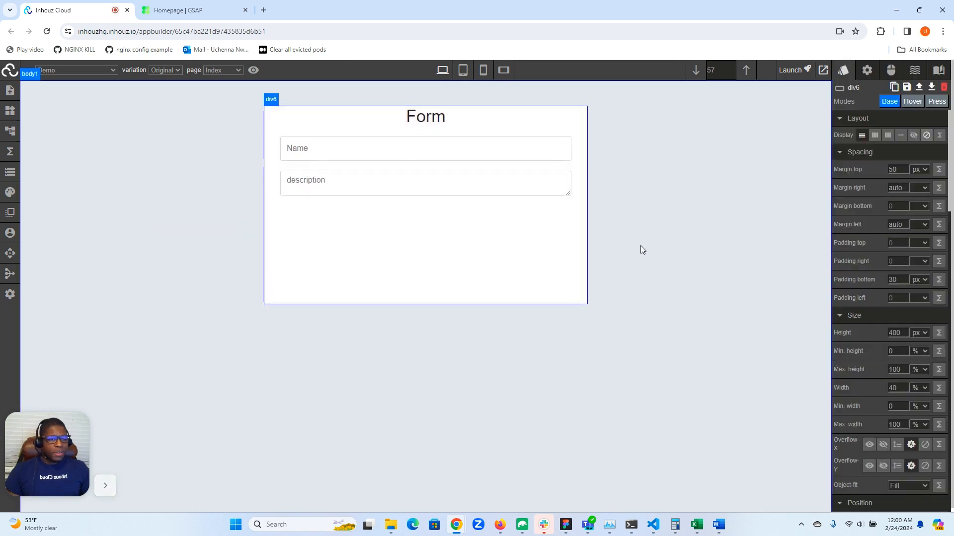
Reopen div6's scroll_from_buttom animation to review its animation type and available trigger events, then close it.
{"action": "left_click", "coordinate": [915, 70]}
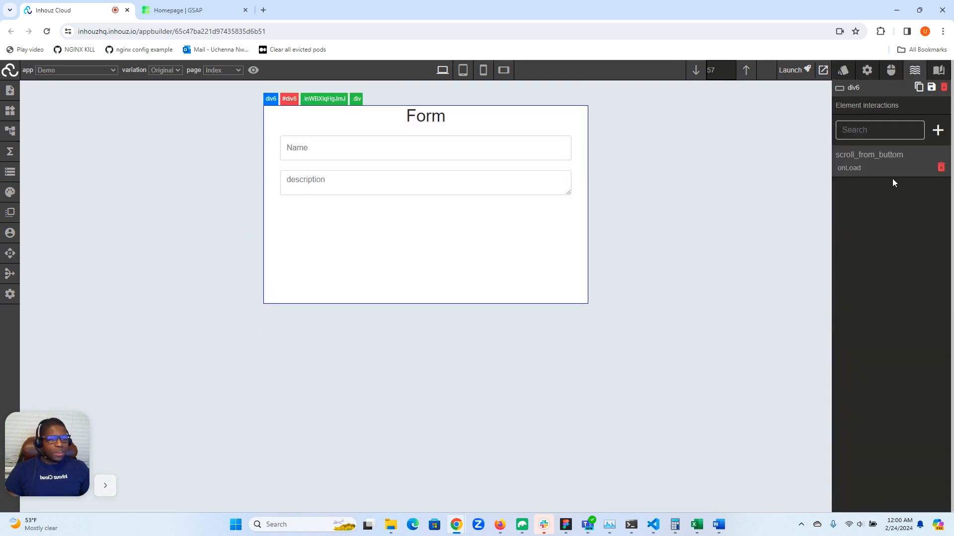
{"action": "left_click", "coordinate": [892, 160]}
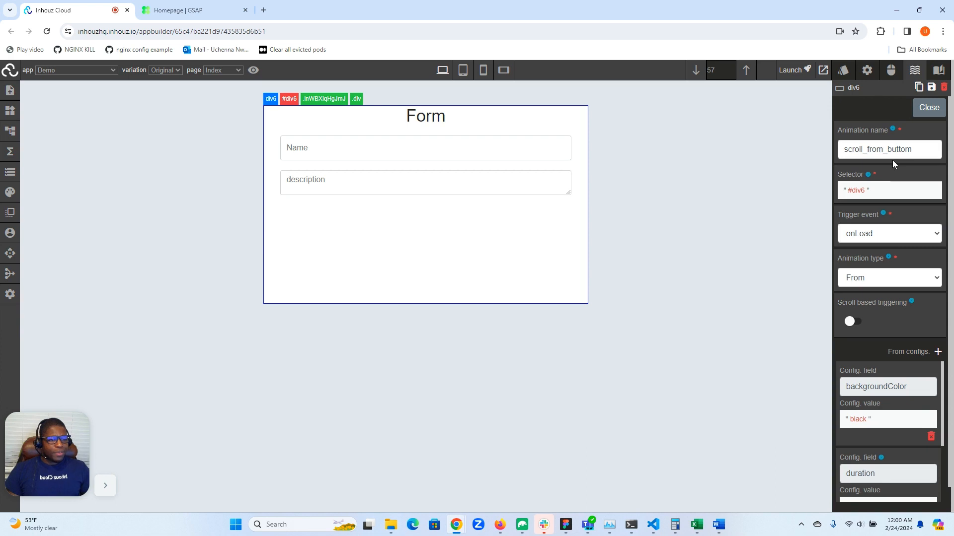
{"action": "left_click", "coordinate": [875, 279]}
{"action": "left_click", "coordinate": [873, 234]}
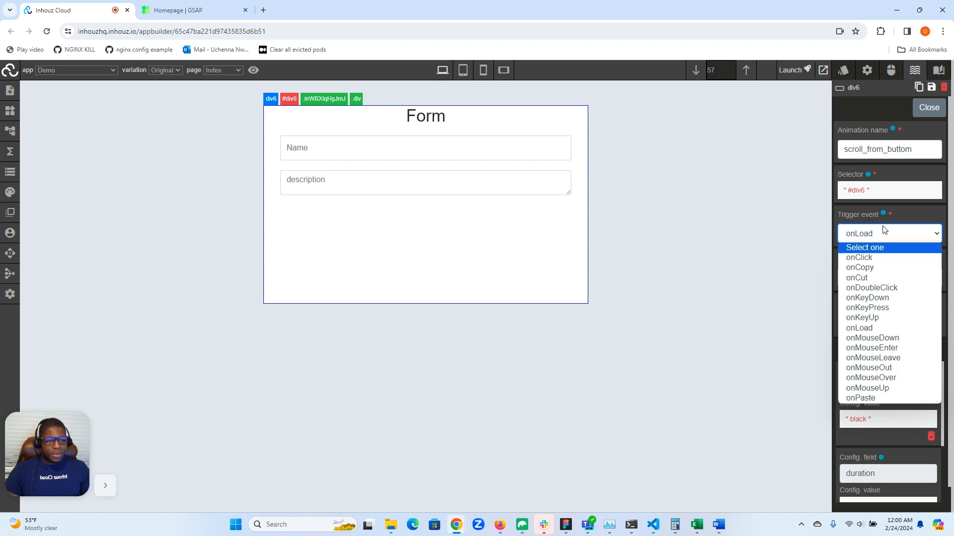
{"action": "left_click", "coordinate": [915, 113]}
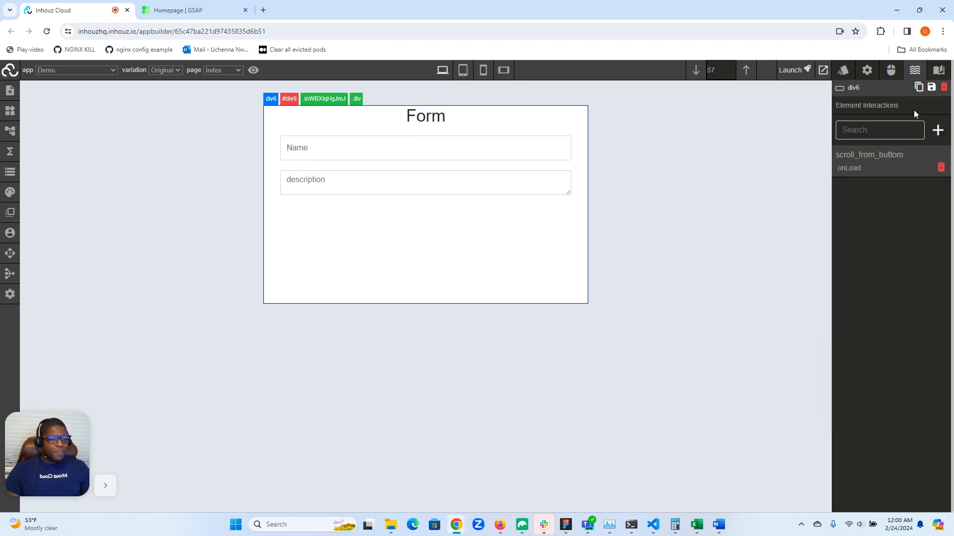
Create a new interaction for div6 with the animation name move_right.
{"action": "left_click", "coordinate": [938, 132]}
{"action": "left_click", "coordinate": [898, 148]}
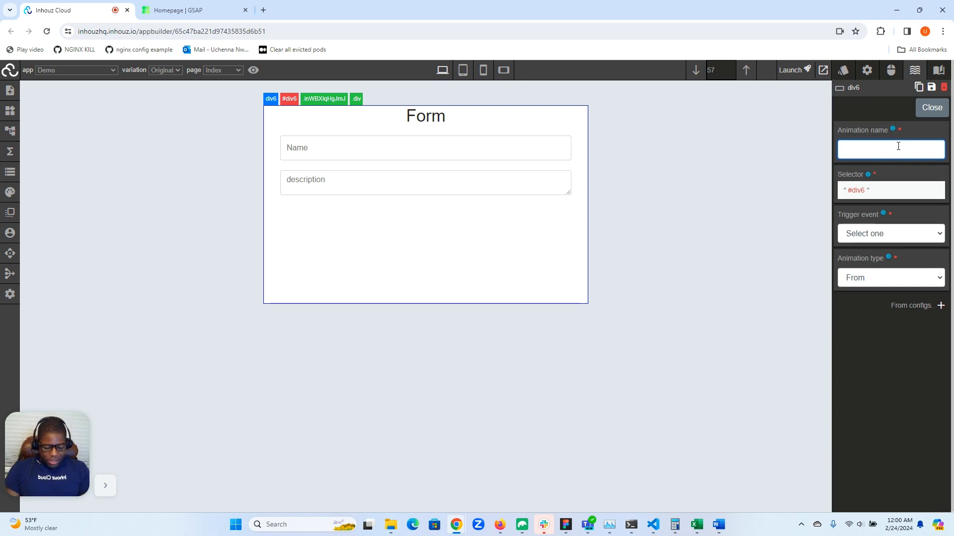
{"action": "type", "text": "move"}
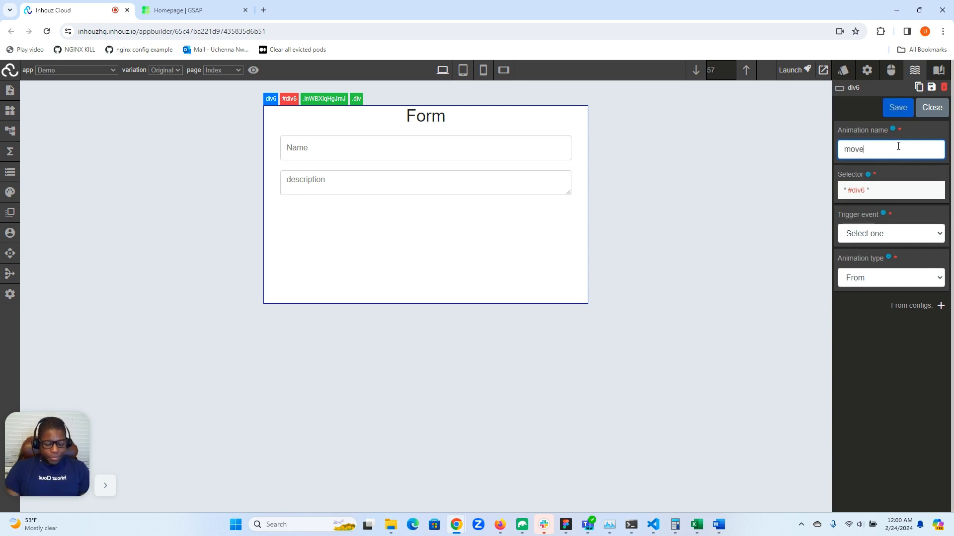
{"action": "type", "text": "_right"}
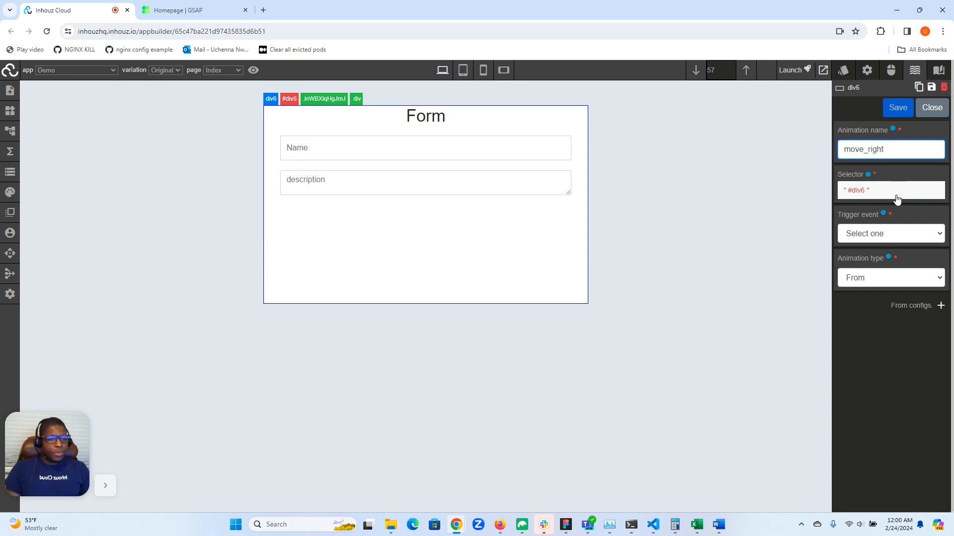
Set the move_right animation's trigger event to onClick and its animation type to To.
{"action": "left_click", "coordinate": [884, 235]}
{"action": "left_click", "coordinate": [865, 258]}
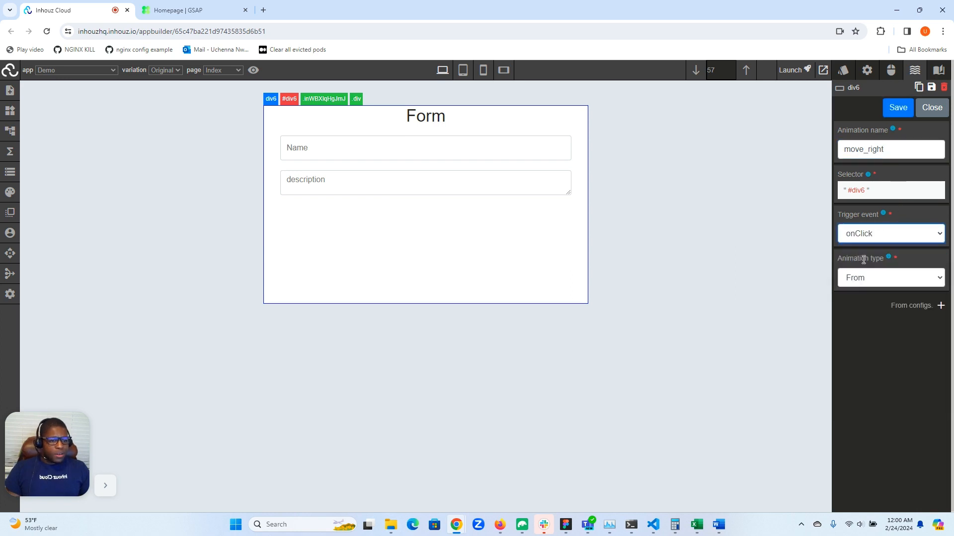
{"action": "left_click", "coordinate": [876, 278]}
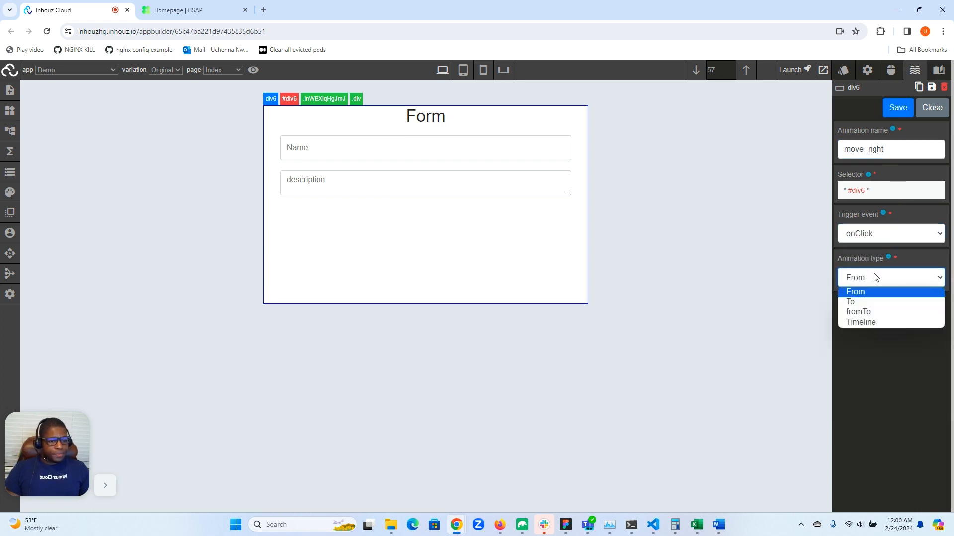
{"action": "left_click", "coordinate": [863, 301]}
{"action": "left_click", "coordinate": [941, 306]}
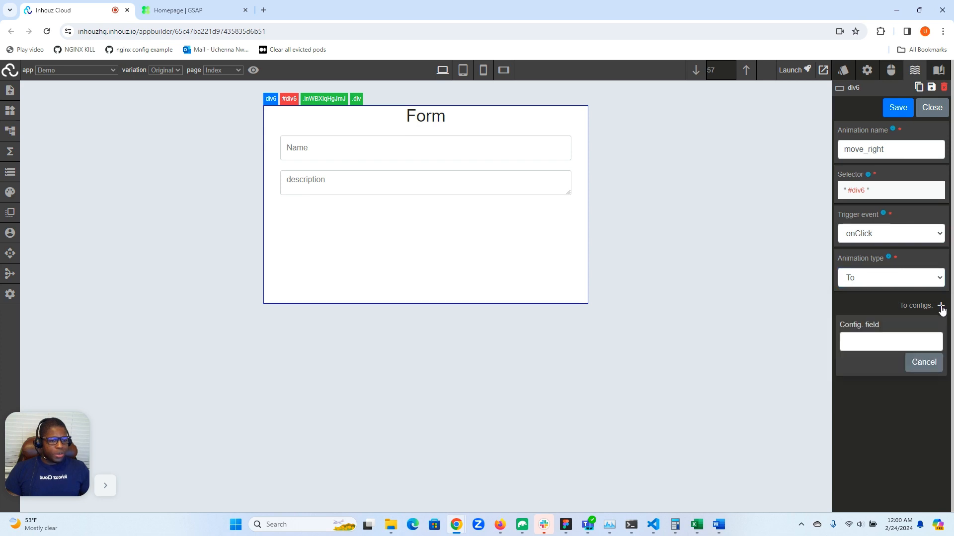
{"action": "left_click", "coordinate": [869, 344]}
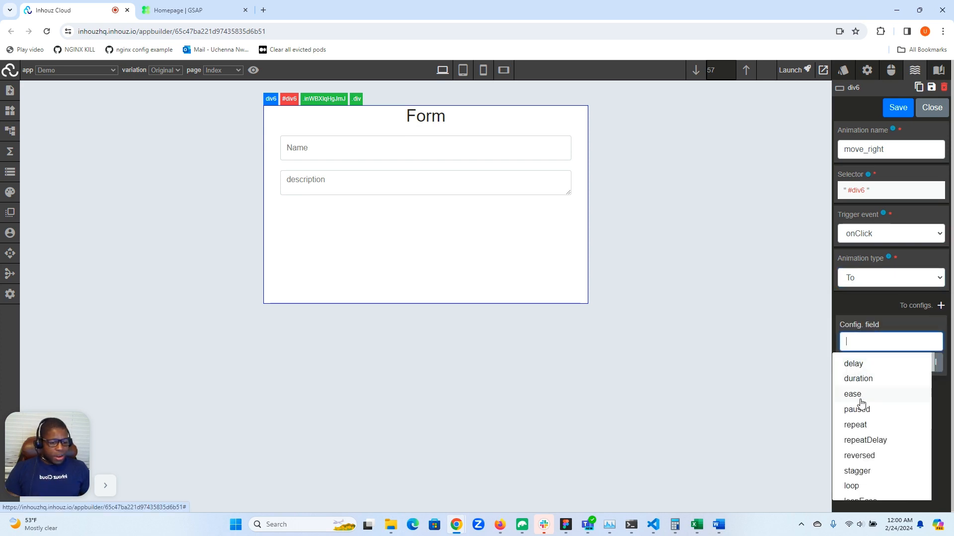
{"action": "type", "text": "x"}
{"action": "left_click", "coordinate": [861, 370]}
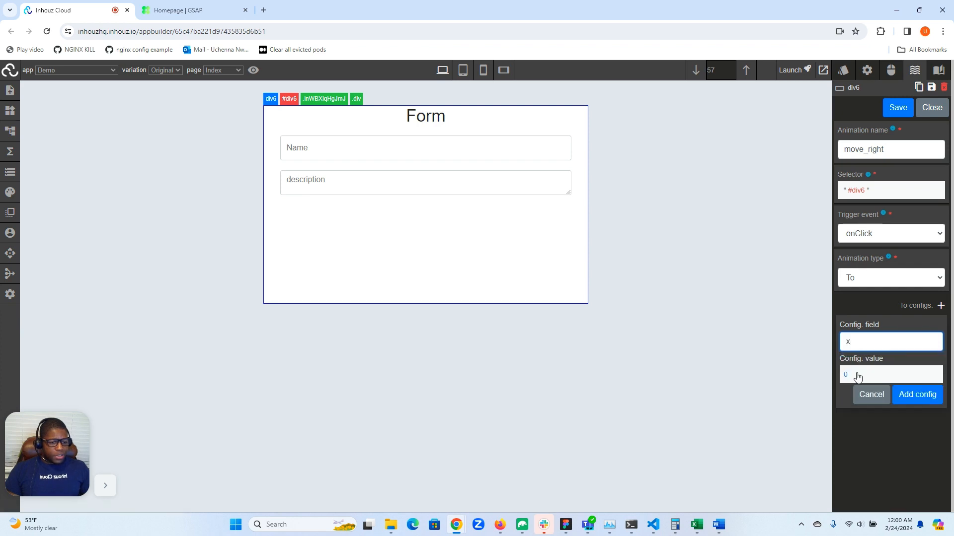
{"action": "left_click", "coordinate": [863, 372]}
{"action": "left_click", "coordinate": [852, 395]}
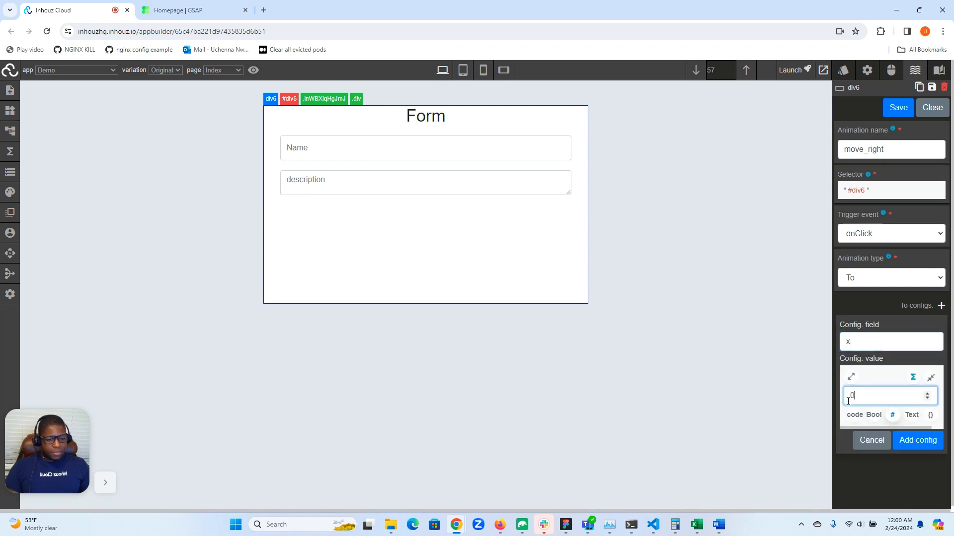
{"action": "type", "text": "100"}
{"action": "key", "text": "BackSpace"}
{"action": "key", "text": "BackSpace"}
{"action": "key", "text": "BackSpace"}
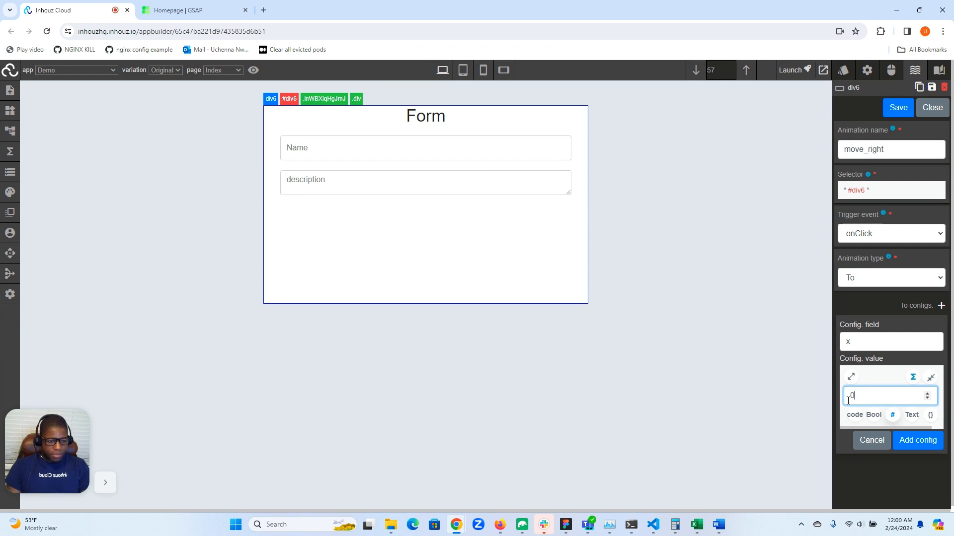
{"action": "type", "text": "200"}
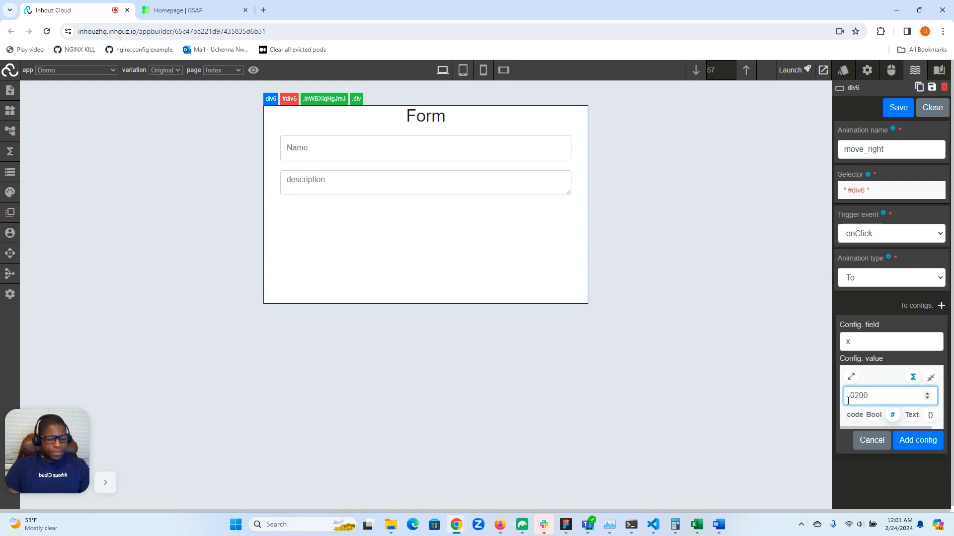
{"action": "left_click", "coordinate": [930, 377]}
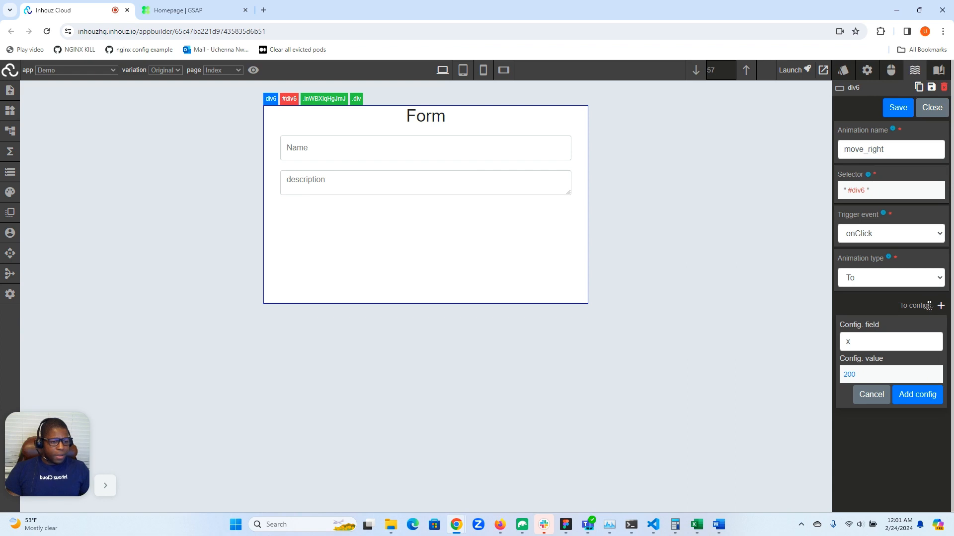
Add a To config for x with the value 200.
{"action": "left_click", "coordinate": [939, 305]}
{"action": "left_click", "coordinate": [864, 341]}
{"action": "scroll", "coordinate": [862, 402], "scroll_direction": "down", "scroll_amount": 2}
{"action": "scroll", "coordinate": [863, 398], "scroll_direction": "down", "scroll_amount": 1}
{"action": "left_click", "coordinate": [863, 379]}
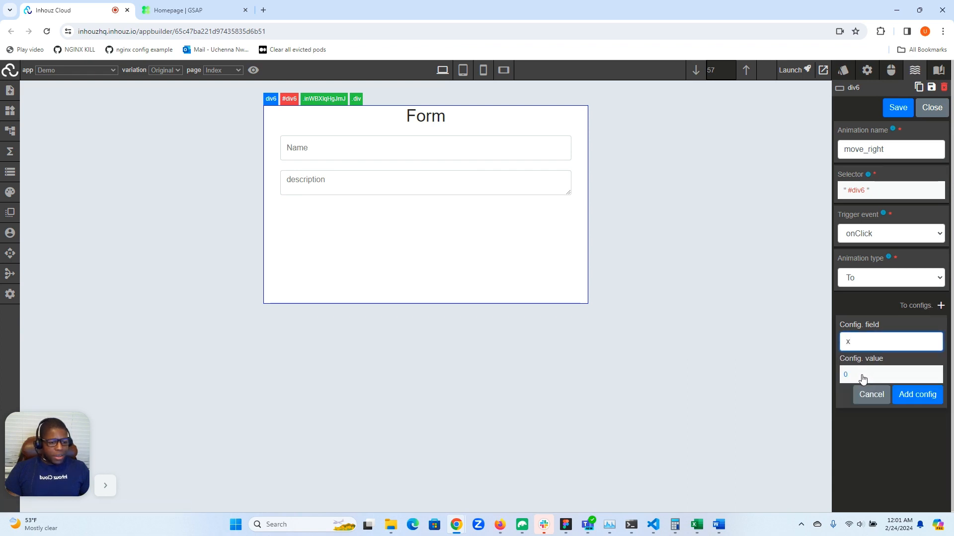
{"action": "left_click", "coordinate": [867, 394]}
{"action": "type", "text": "200"}
{"action": "left_click", "coordinate": [917, 439]}
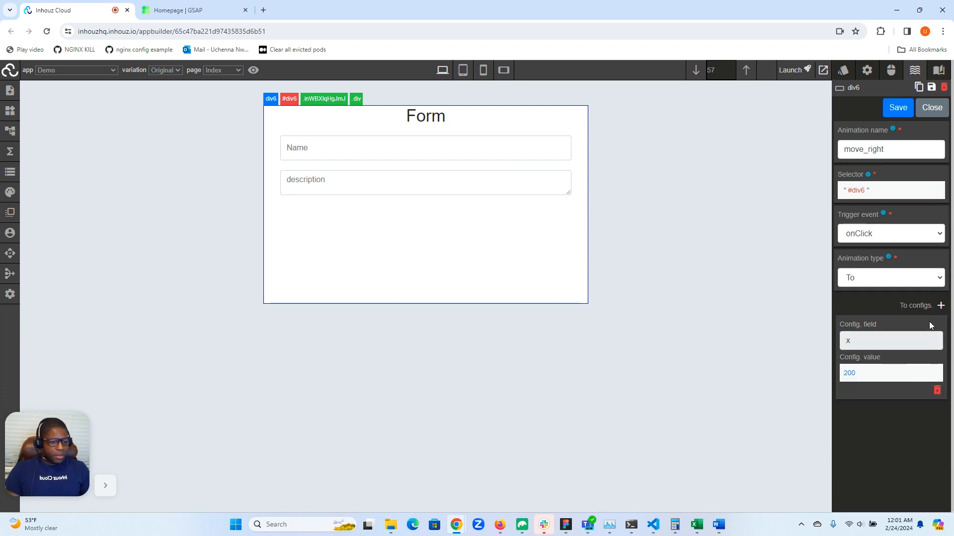
Add a To config for duration with the value 5.
{"action": "left_click", "coordinate": [941, 305]}
{"action": "left_click", "coordinate": [865, 346]}
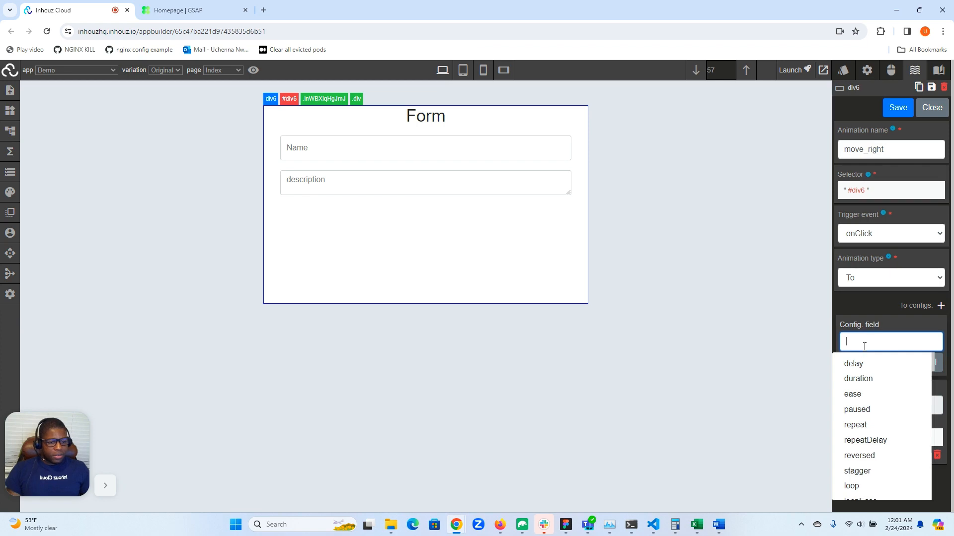
{"action": "left_click", "coordinate": [857, 380]}
{"action": "left_click", "coordinate": [863, 369]}
{"action": "left_click", "coordinate": [859, 392]}
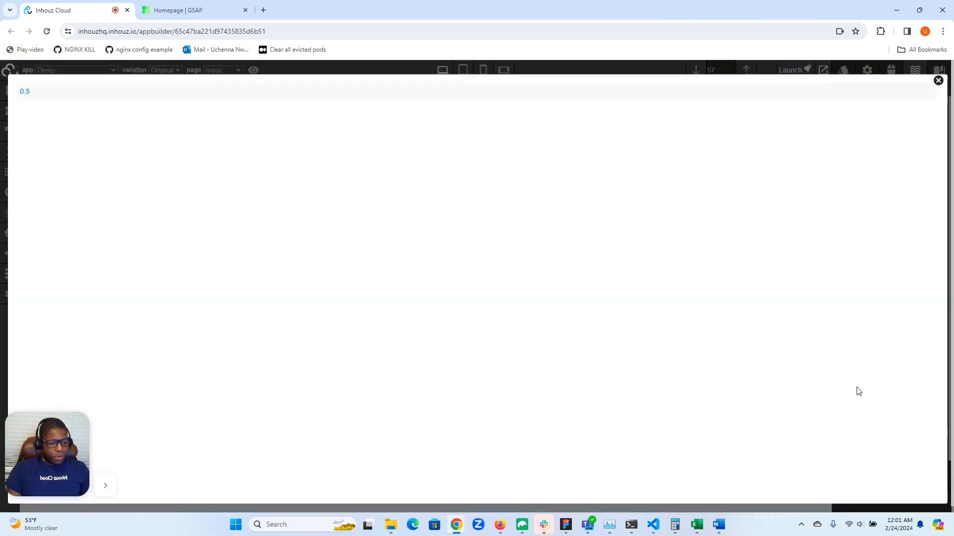
{"action": "left_click", "coordinate": [938, 81]}
{"action": "left_click", "coordinate": [888, 395]}
{"action": "key", "text": "ctrl+a"}
{"action": "type", "text": "5"}
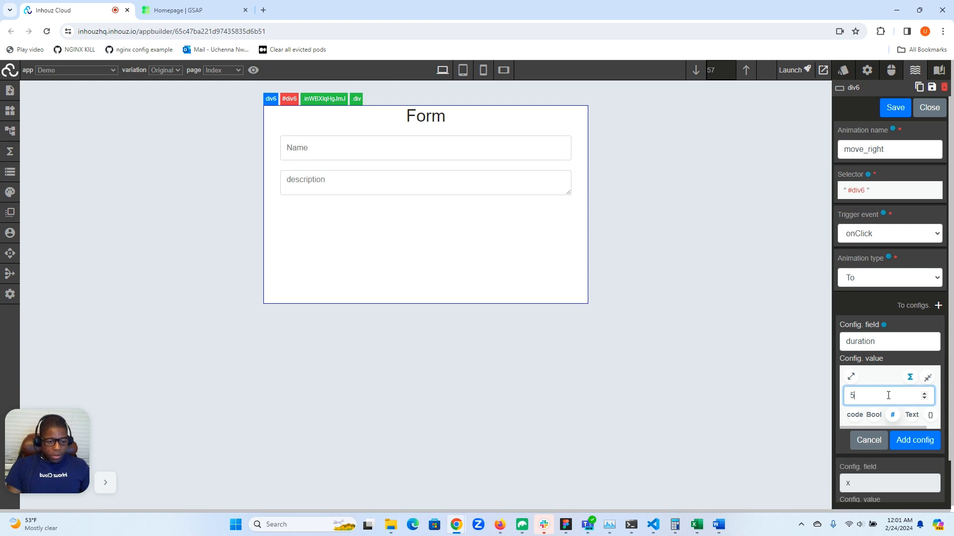
{"action": "left_click", "coordinate": [906, 440]}
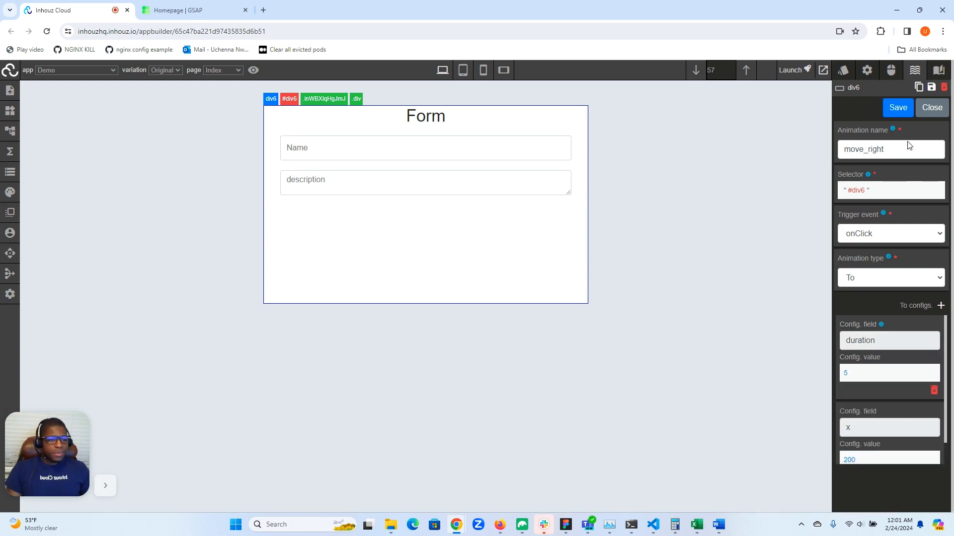
Save the move_right animation, close its editor and save the app changes.
{"action": "left_click", "coordinate": [893, 110]}
{"action": "left_click", "coordinate": [932, 108]}
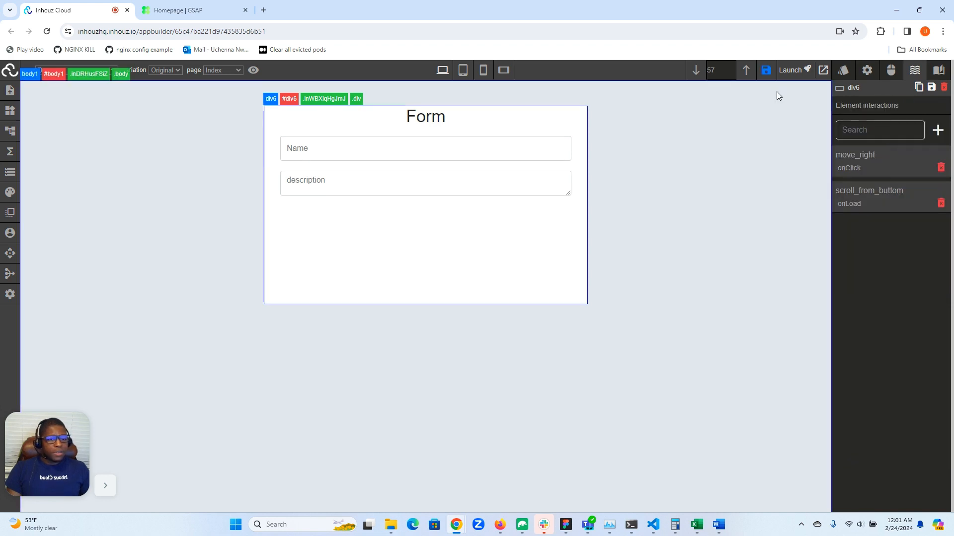
{"action": "left_click", "coordinate": [766, 71]}
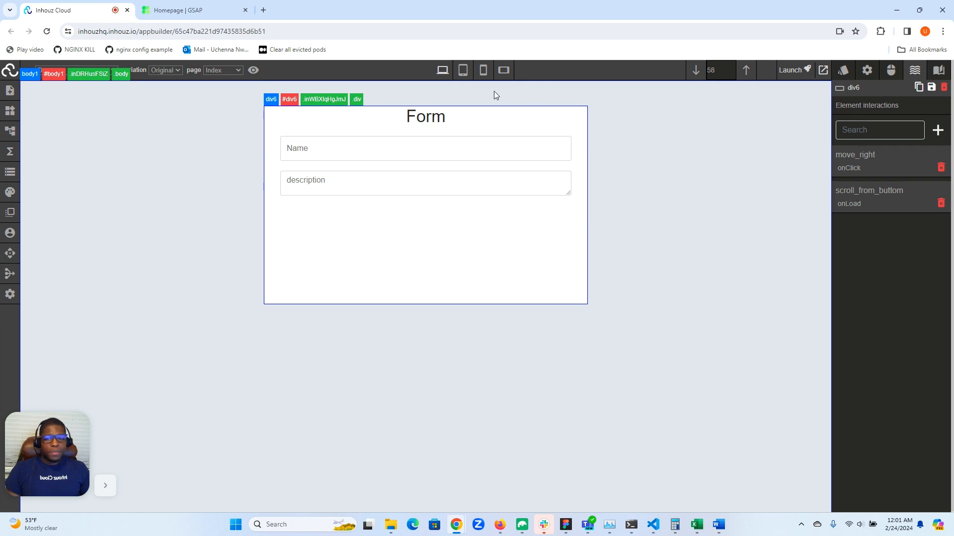
Reload the page and trigger the form container's onClick animation to test it.
{"action": "left_click", "coordinate": [47, 33]}
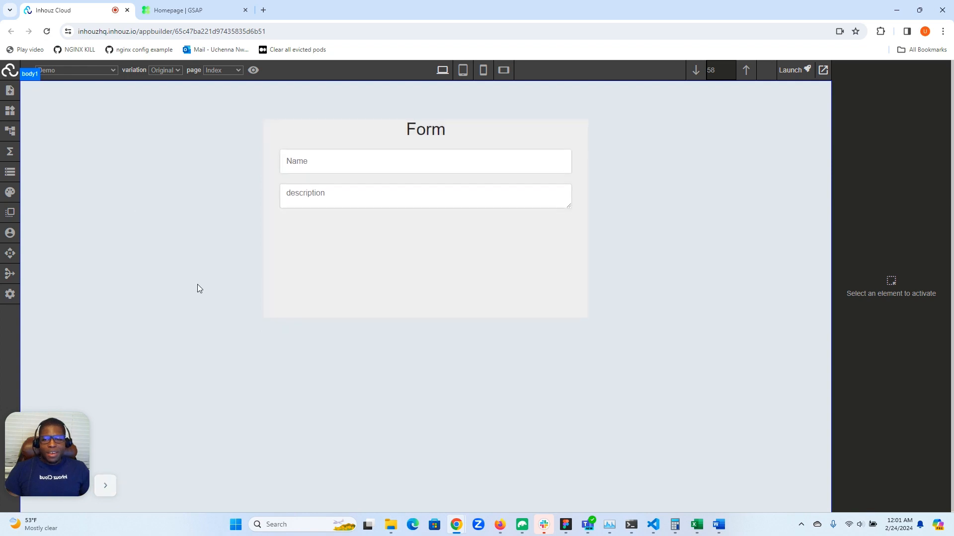
{"action": "left_click", "coordinate": [309, 252]}
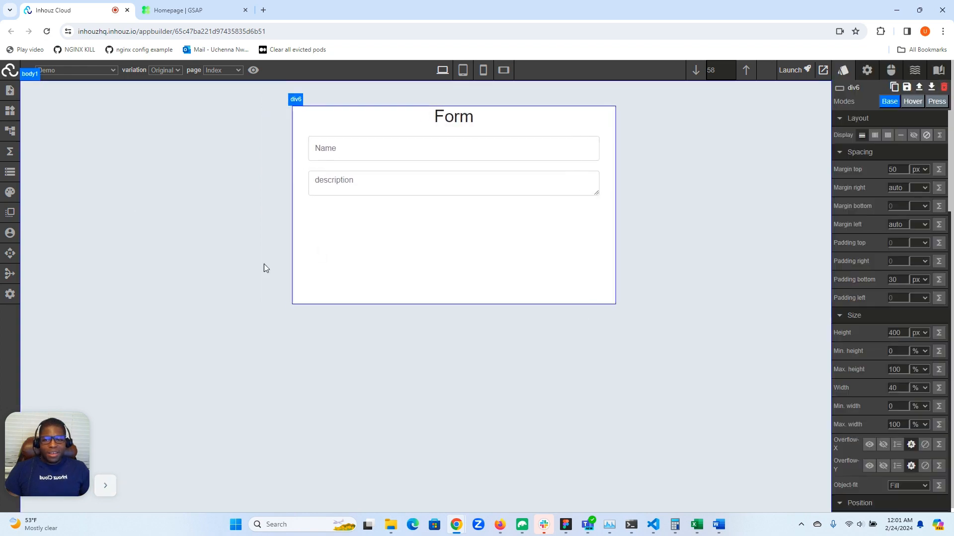